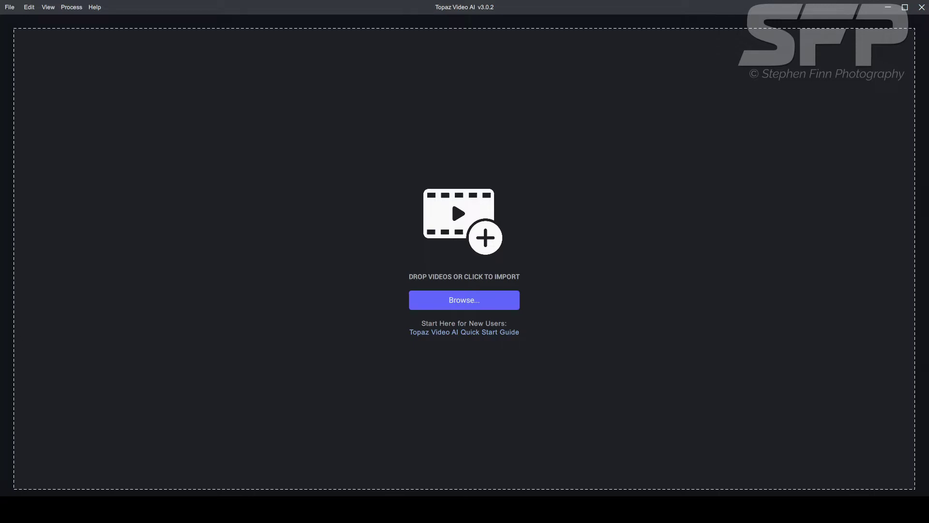
# Step: Drag MOV041.MOD from the vid4tutorial Explorer window into Topaz Video AI as the input clip
pyautogui.moveTo(447, 510)
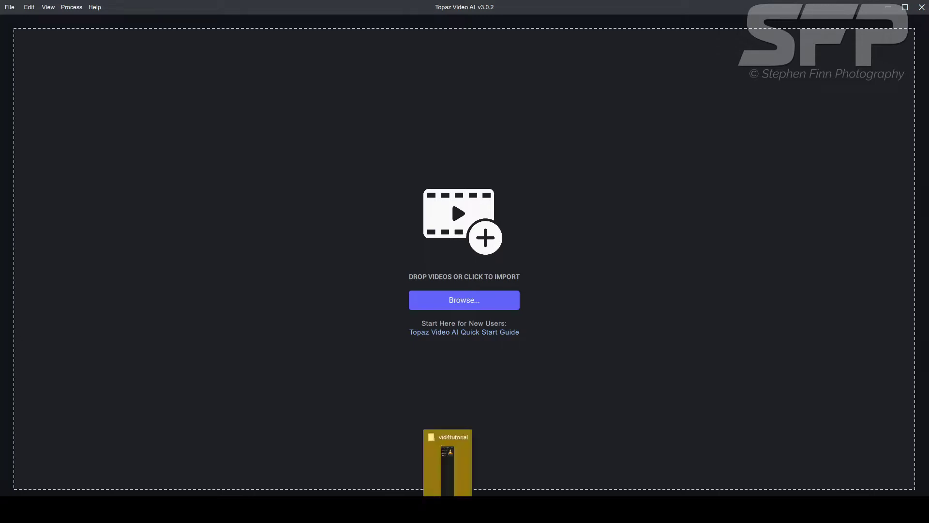
pyautogui.click(450, 440)
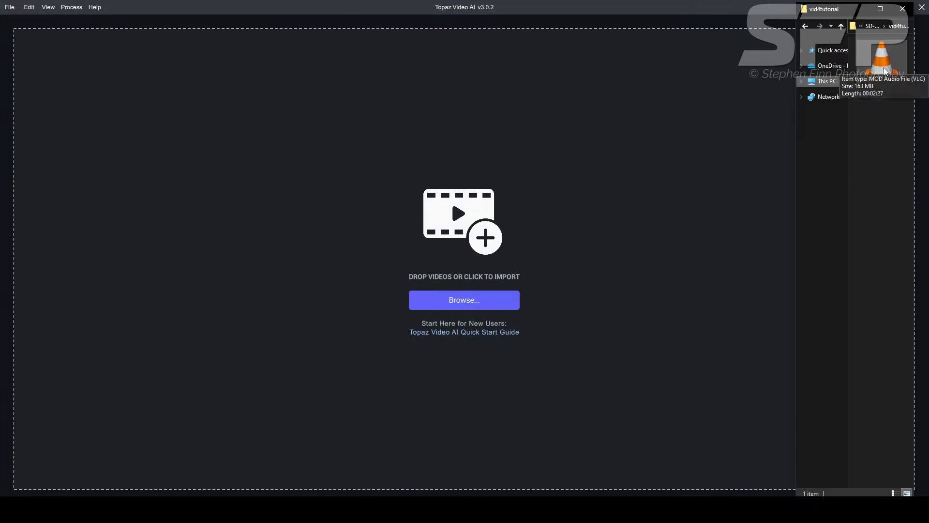
pyautogui.moveTo(886, 71); pyautogui.dragTo(408, 275)
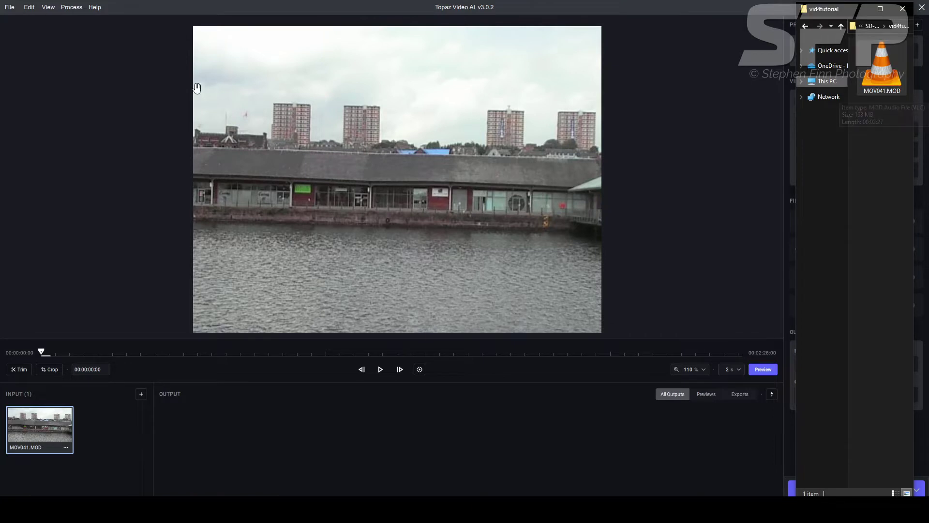
pyautogui.click(10, 7)
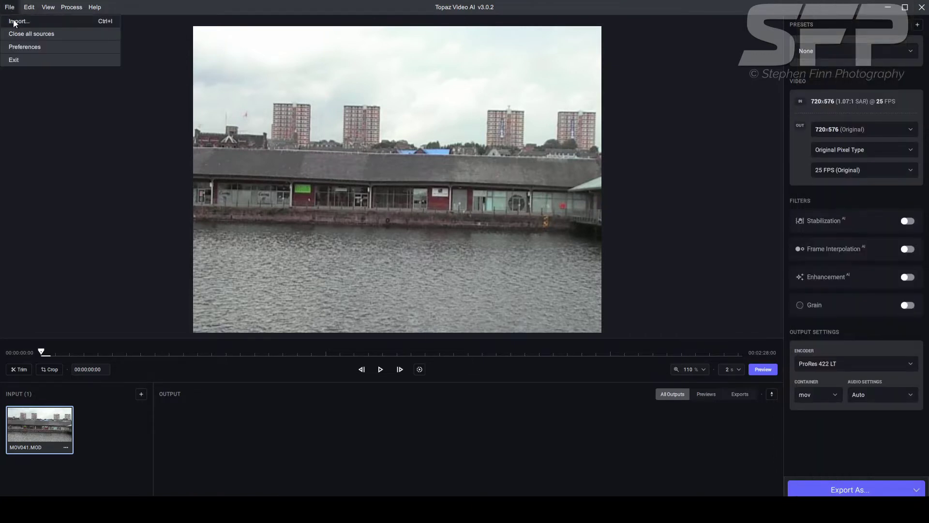
pyautogui.click(13, 19)
pyautogui.doubleClick(191, 142)
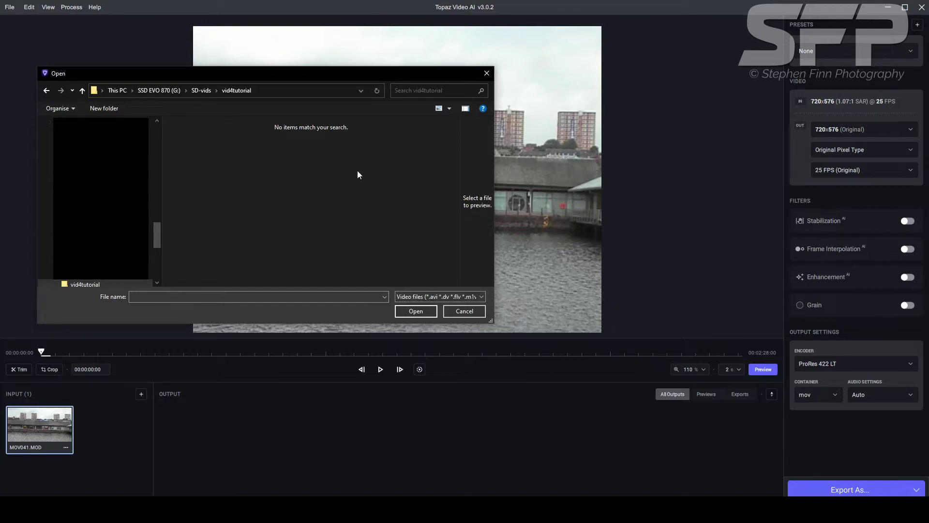
pyautogui.click(439, 296)
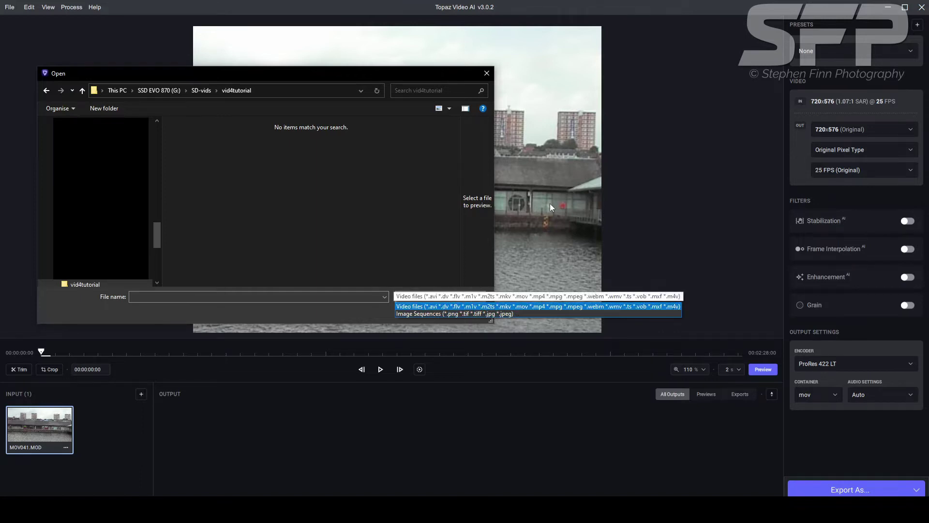
pyautogui.click(488, 74)
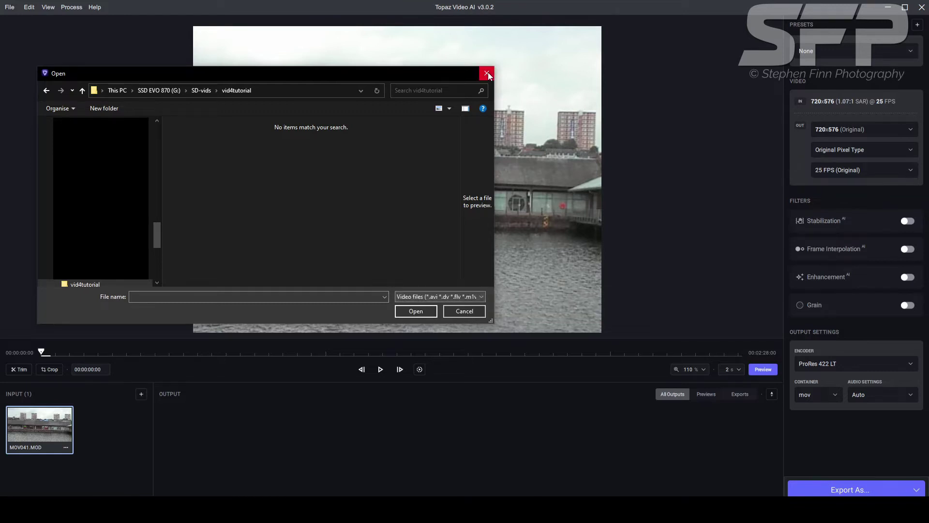
pyautogui.click(456, 310)
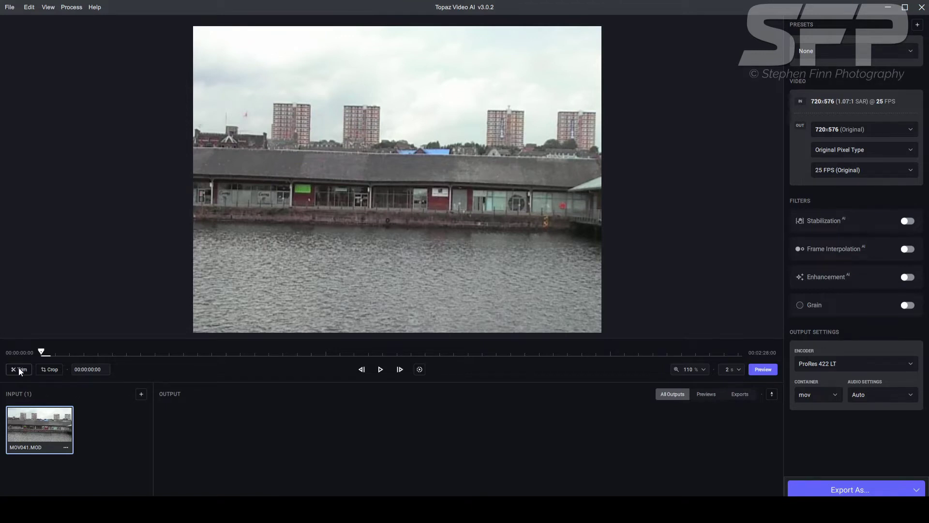
# Step: Apply a 16:9 crop moved down to Y 112 px, making the clip 720x406
pyautogui.click(48, 369)
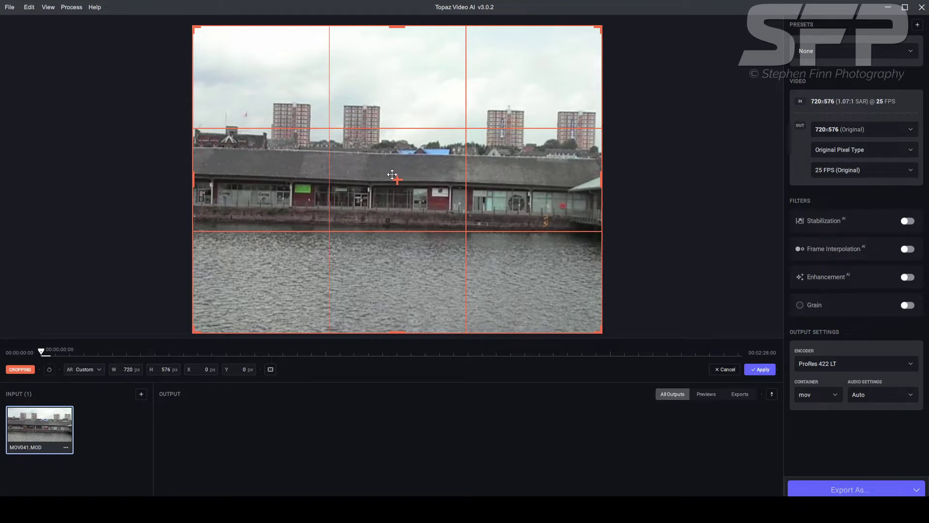
pyautogui.click(99, 370)
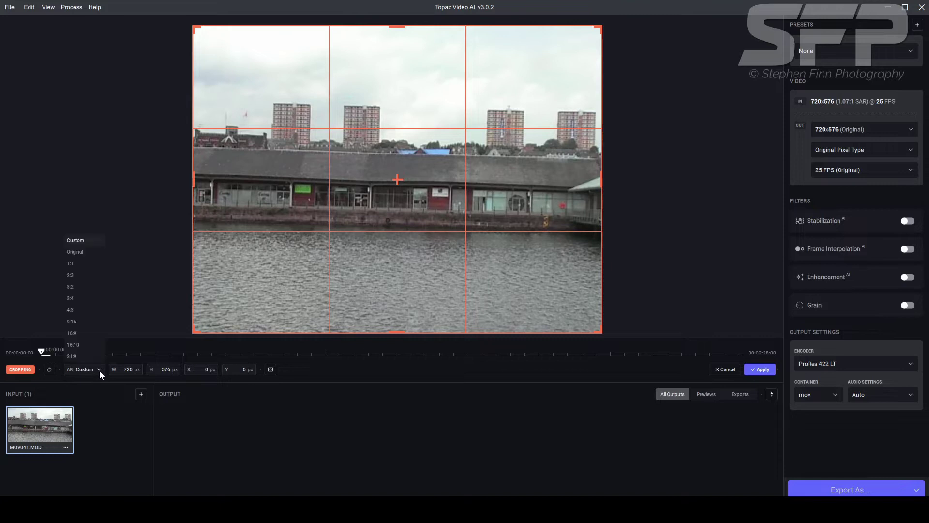
pyautogui.click(77, 333)
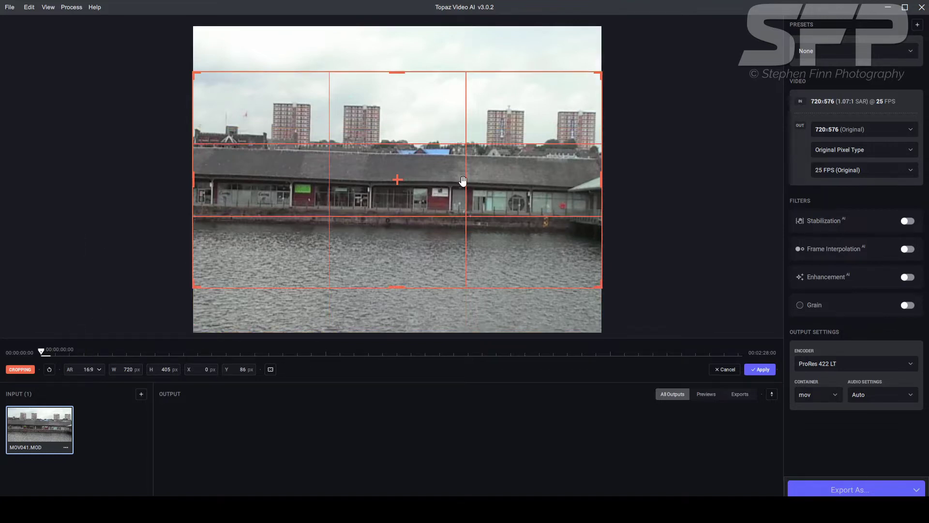
pyautogui.moveTo(396, 180)
pyautogui.mouseDown()
pyautogui.moveTo(394, 160)
pyautogui.moveTo(392, 190)
pyautogui.moveTo(394, 157)
pyautogui.moveTo(390, 172)
pyautogui.mouseUp()
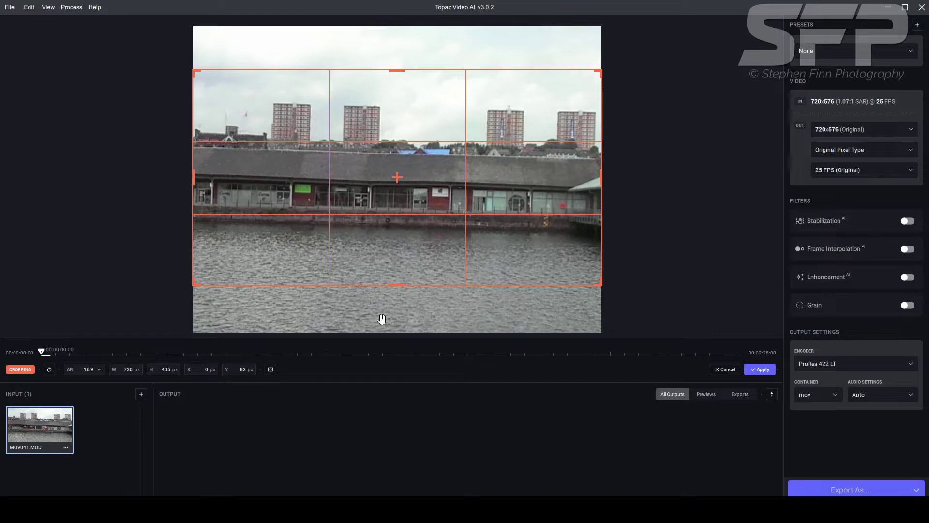
pyautogui.click(760, 369)
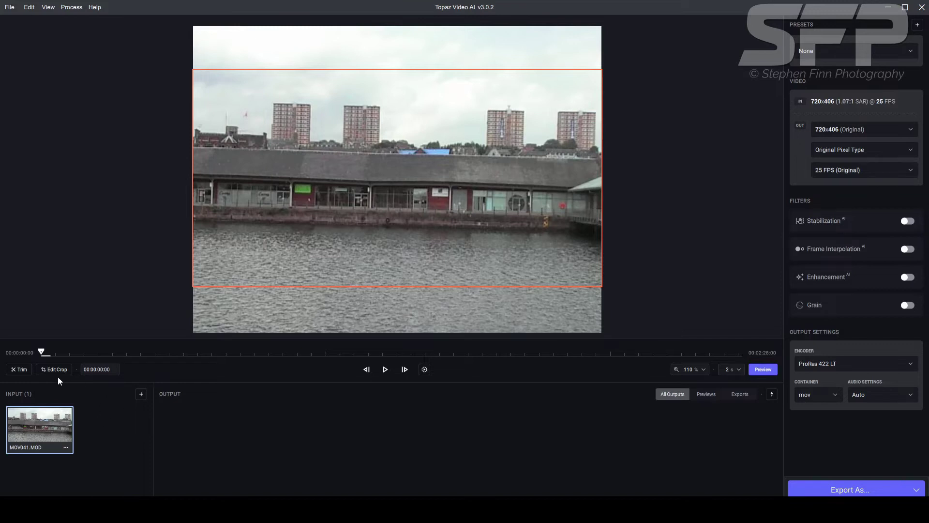
# Step: Set the trim start time to 00:00:20:00
pyautogui.click(17, 370)
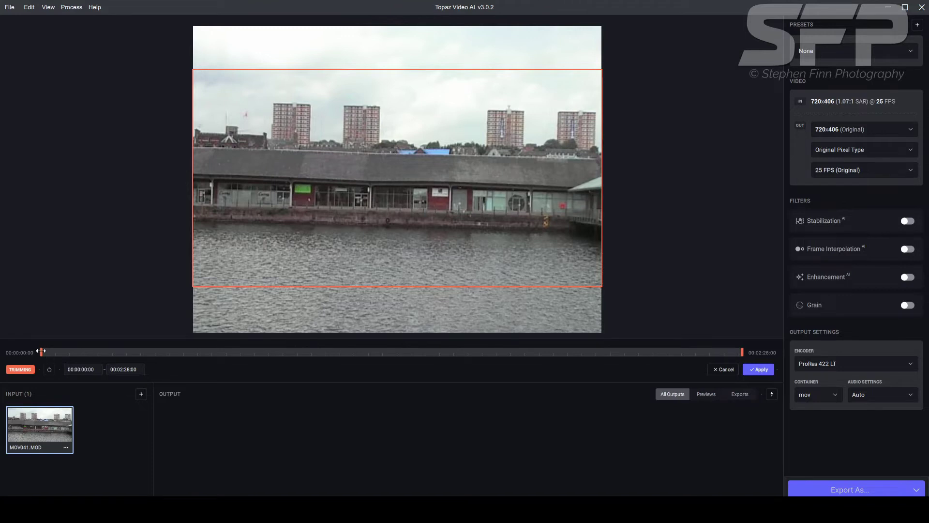
pyautogui.moveTo(41, 351); pyautogui.dragTo(178, 369)
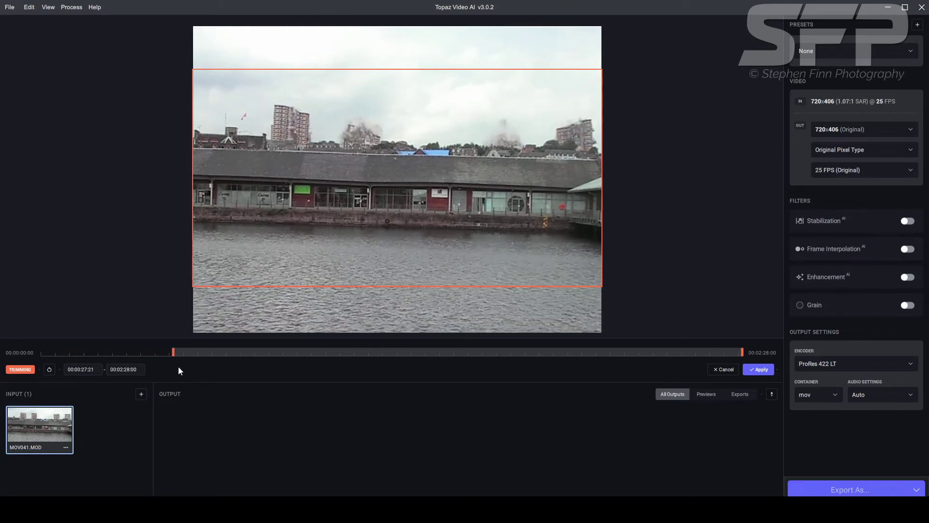
pyautogui.moveTo(178, 367); pyautogui.dragTo(149, 367)
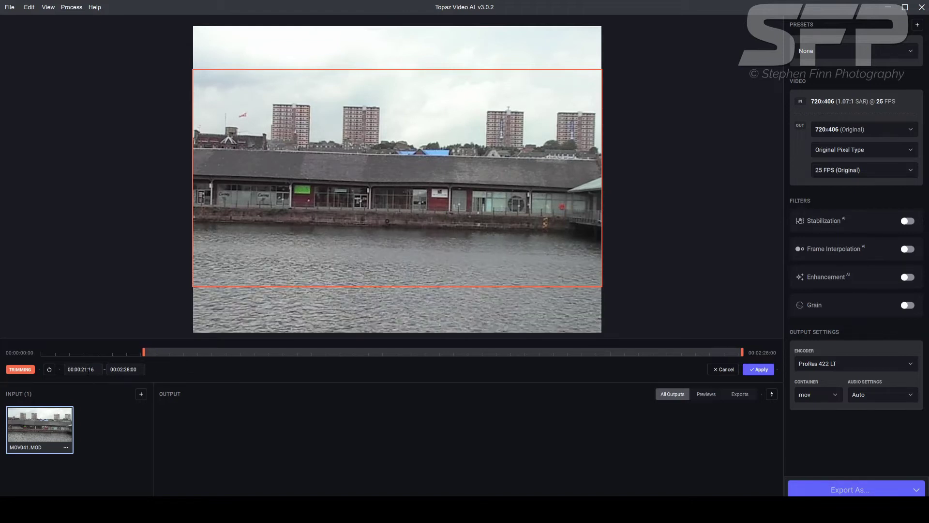
pyautogui.click(83, 370)
pyautogui.write('0:0000')
pyautogui.press('Return')
# Step: Set the trim end time to 00:00:50:00 and apply the trim
pyautogui.moveTo(731, 356)
pyautogui.mouseDown()
pyautogui.moveTo(259, 376)
pyautogui.moveTo(151, 366)
pyautogui.moveTo(264, 369)
pyautogui.mouseUp()
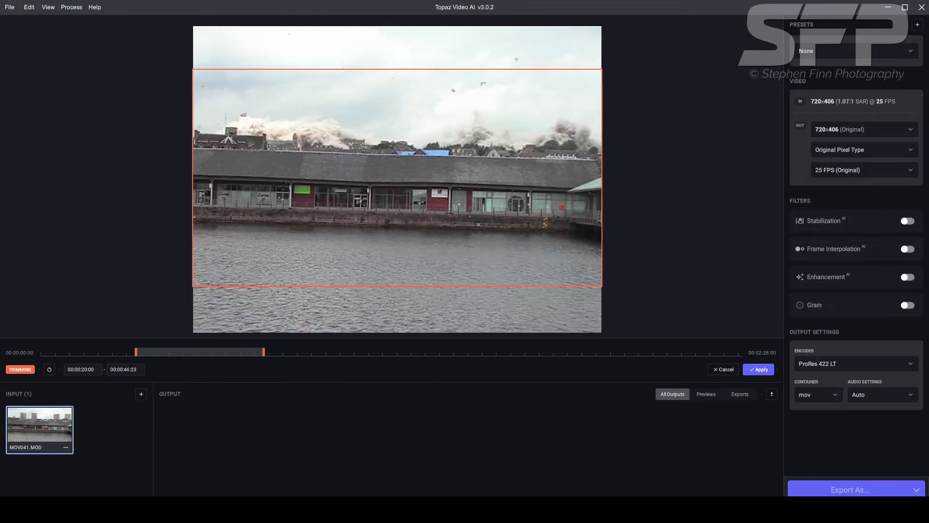
pyautogui.click(125, 369)
pyautogui.press('BackSpace')
pyautogui.press('BackSpace')
pyautogui.write('50')
pyautogui.press('BackSpace')
pyautogui.press('BackSpace')
pyautogui.press('BackSpace')
pyautogui.write(':00')
pyautogui.click(177, 379)
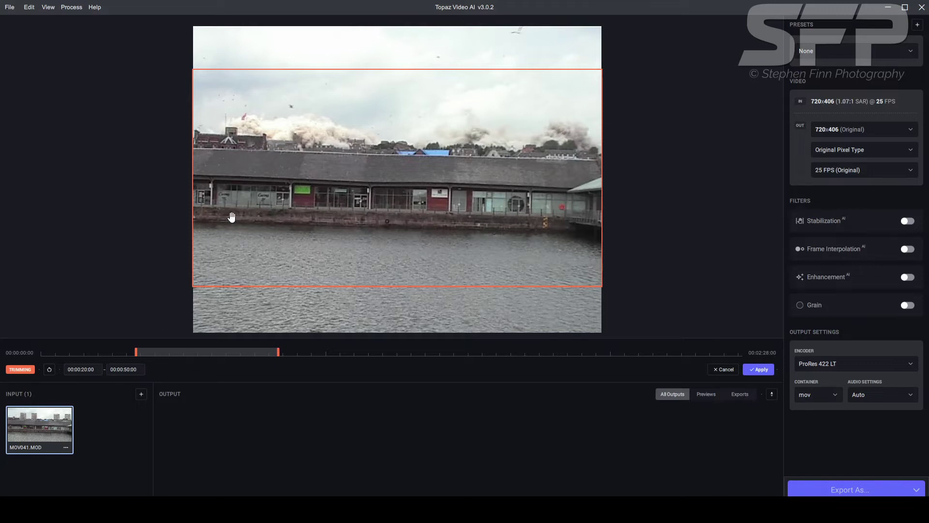
pyautogui.click(759, 369)
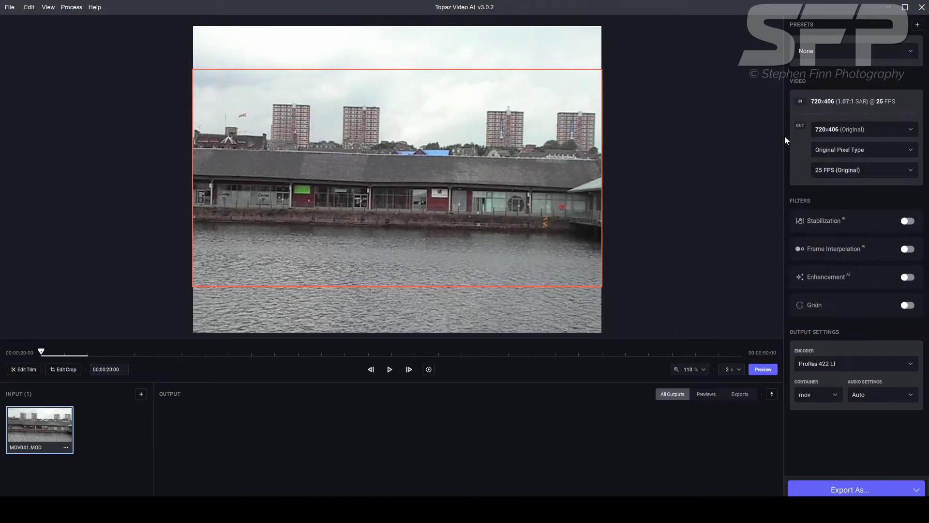
# Step: Choose 1920x1080 FHD output with Crop to Fill and the Interlaced Progressive video type
pyautogui.click(911, 130)
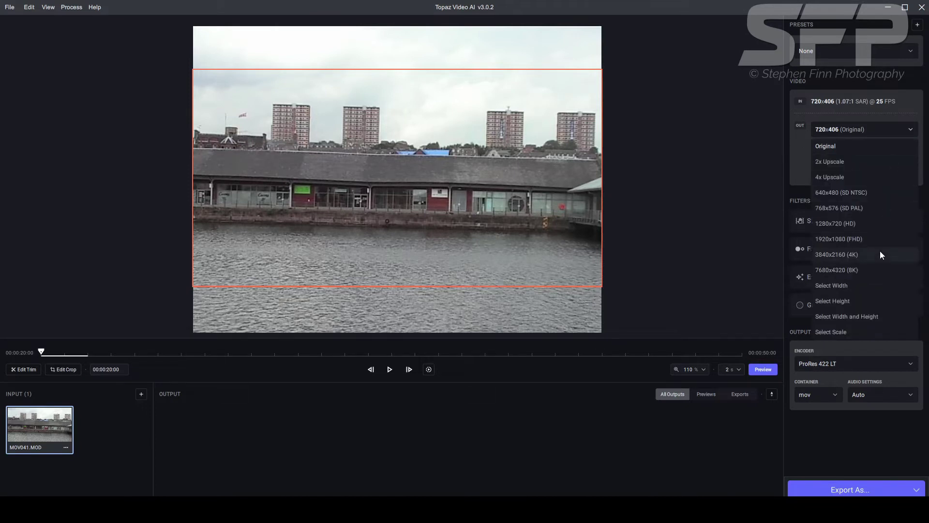
pyautogui.click(842, 240)
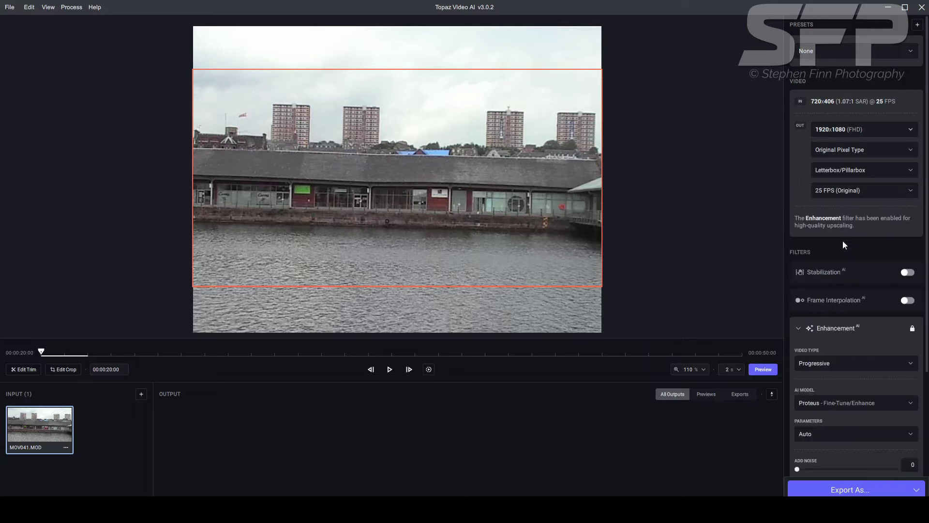
pyautogui.click(912, 170)
pyautogui.click(843, 185)
pyautogui.click(907, 366)
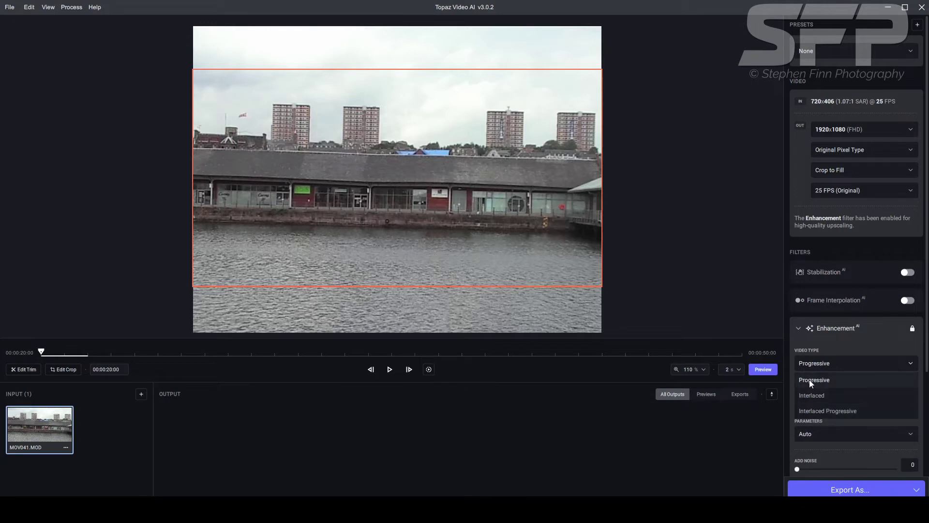
pyautogui.click(820, 410)
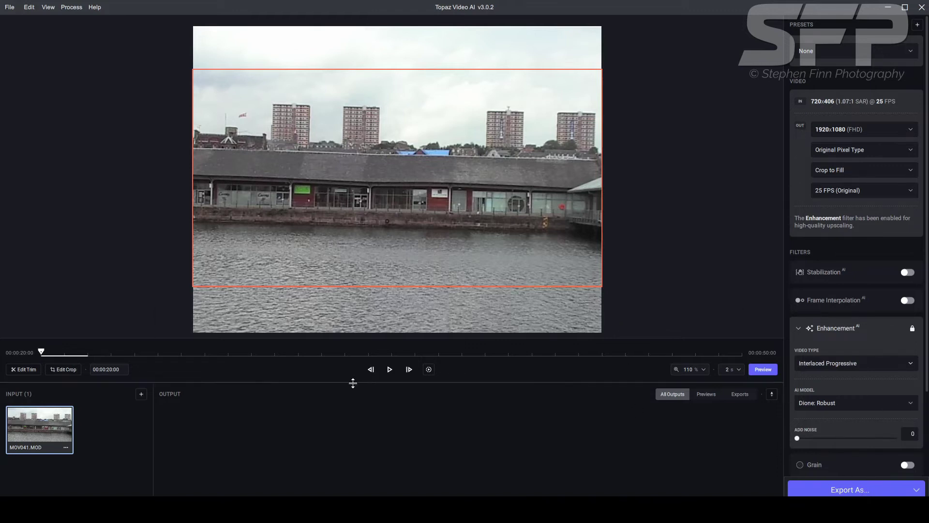
# Step: Export as MOV041_587315154_dtd4a.mov, adding 'a' before the extension, and start rendering
pyautogui.click(852, 489)
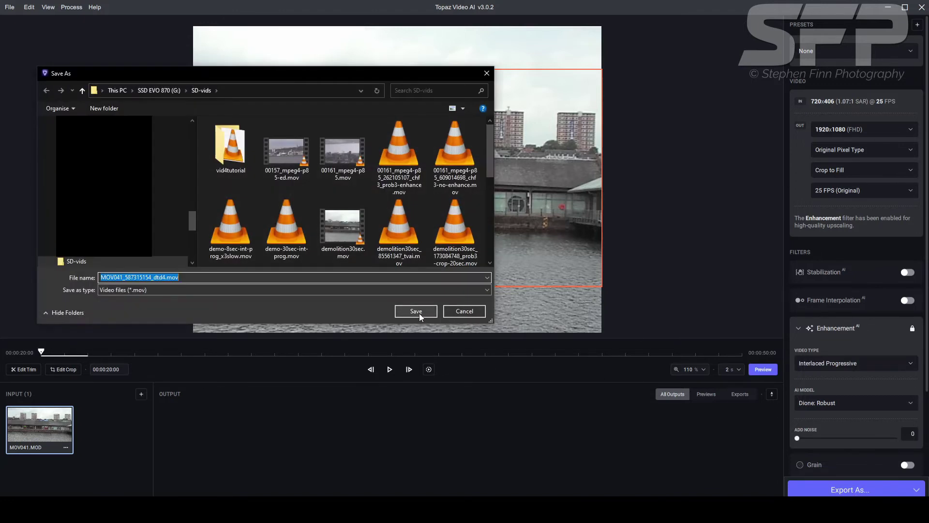
pyautogui.click(165, 277)
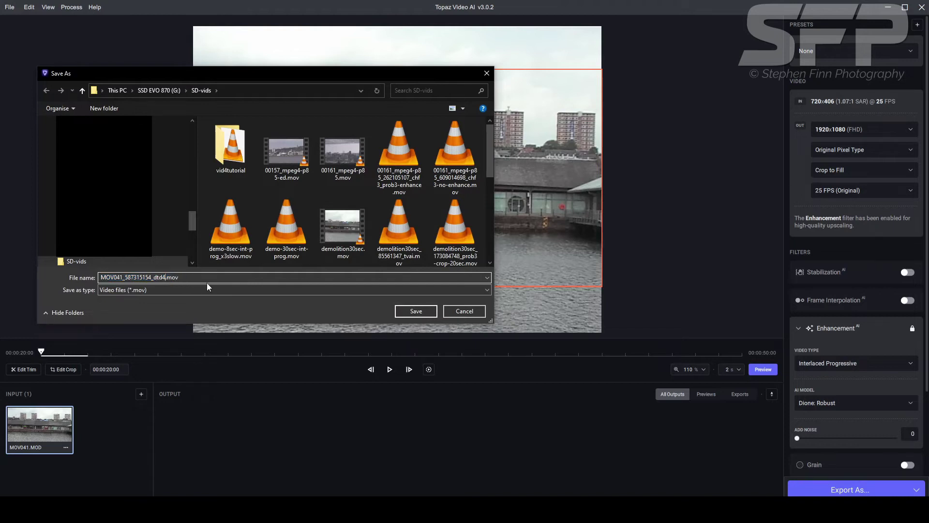
pyautogui.write('a')
pyautogui.click(420, 309)
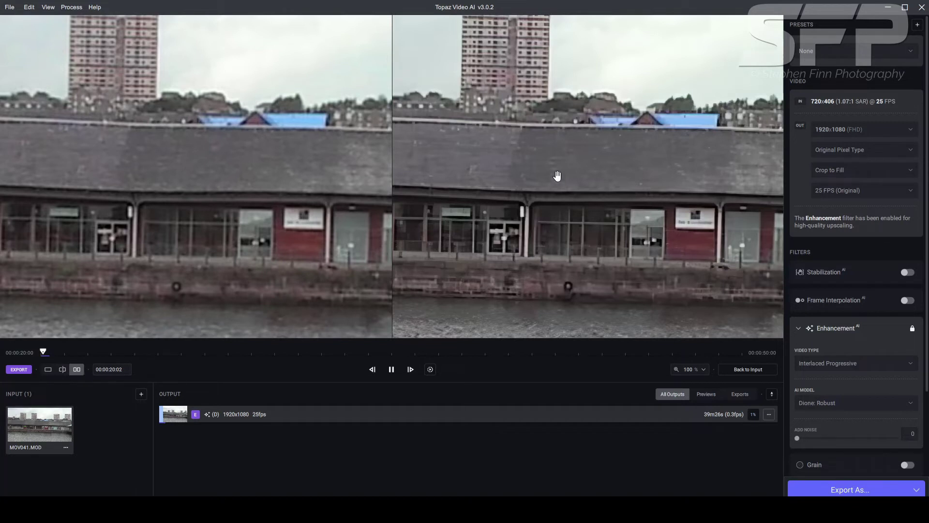
# Step: Set the preview zoom to Fit so the full original and enhanced frames show
pyautogui.click(704, 369)
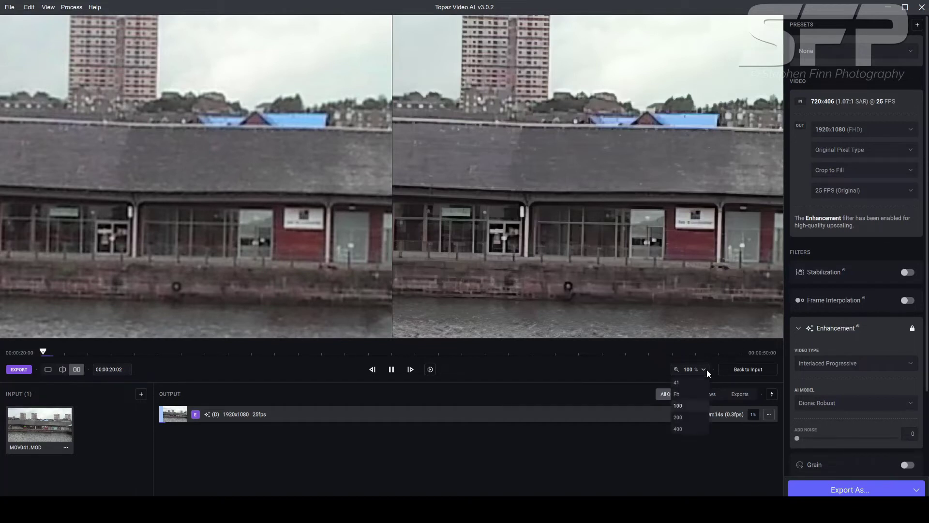
pyautogui.click(676, 394)
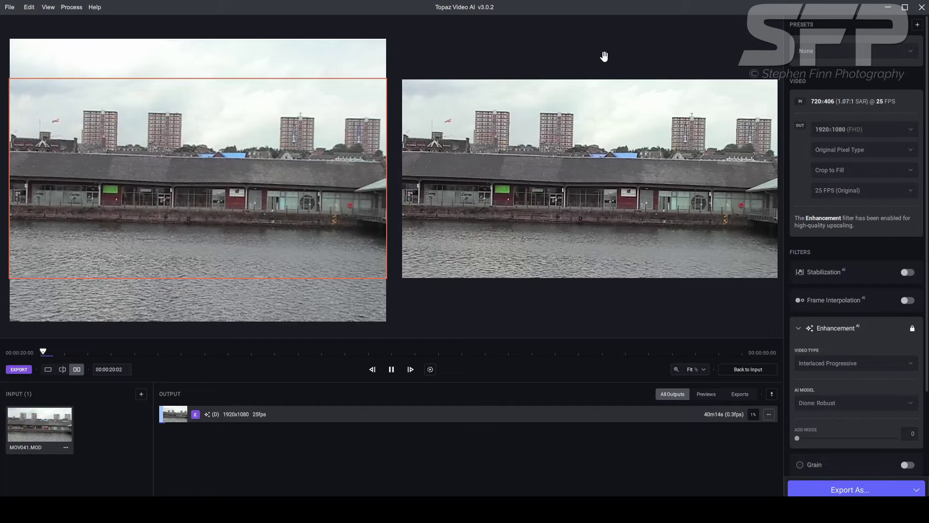
# Step: Switch to split view at 100% zoom and inspect the sky above the tower blocks
pyautogui.click(62, 369)
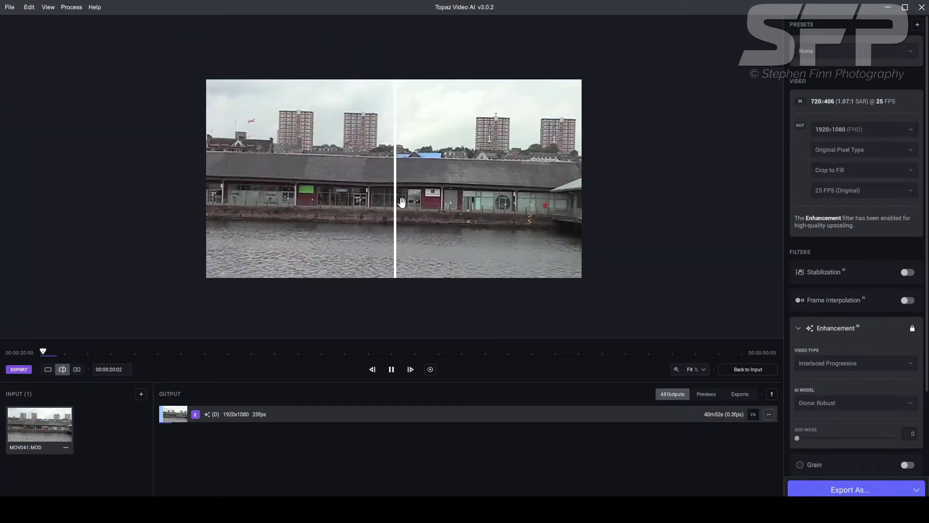
pyautogui.moveTo(395, 202); pyautogui.dragTo(254, 204)
pyautogui.click(703, 370)
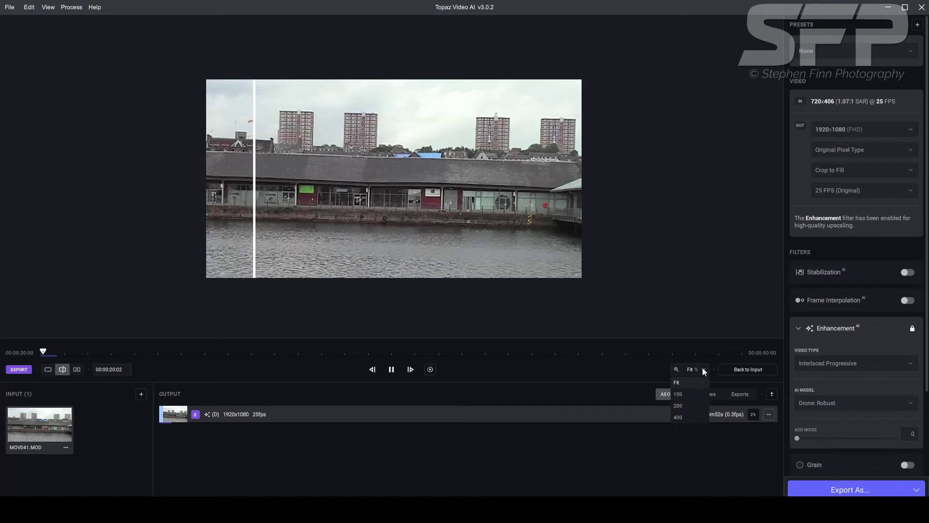
pyautogui.click(687, 394)
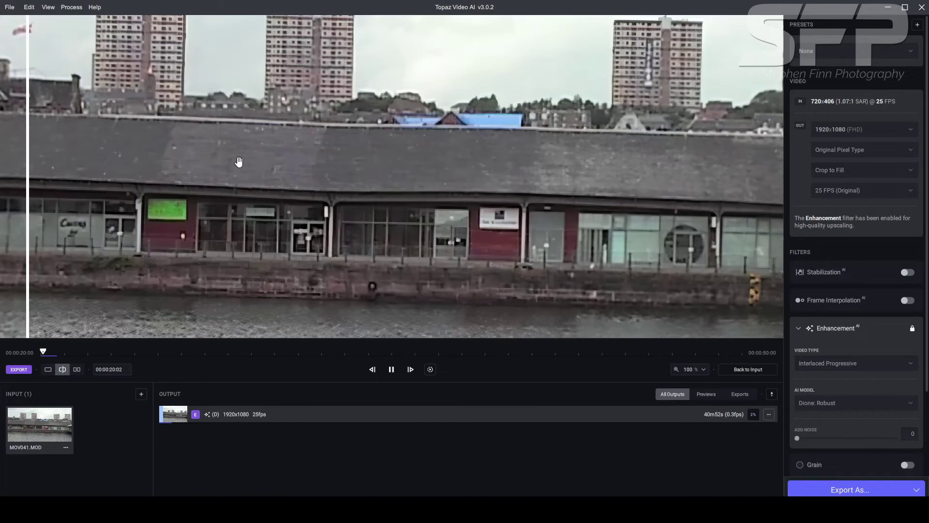
pyautogui.moveTo(239, 162); pyautogui.dragTo(214, 289)
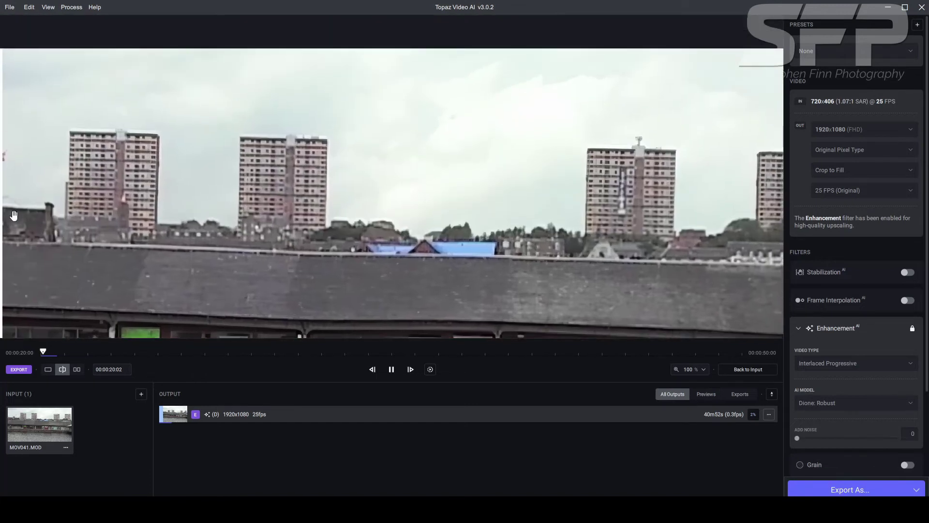
pyautogui.click(704, 370)
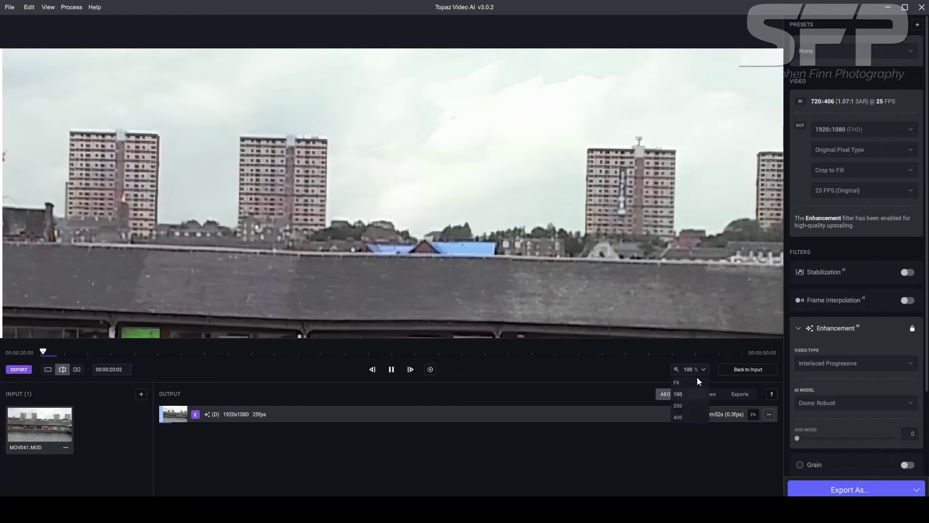
pyautogui.click(699, 382)
# Step: At 100% zoom, sweep the comparison split across the shopfronts and the skyline
pyautogui.moveTo(243, 196); pyautogui.dragTo(403, 196)
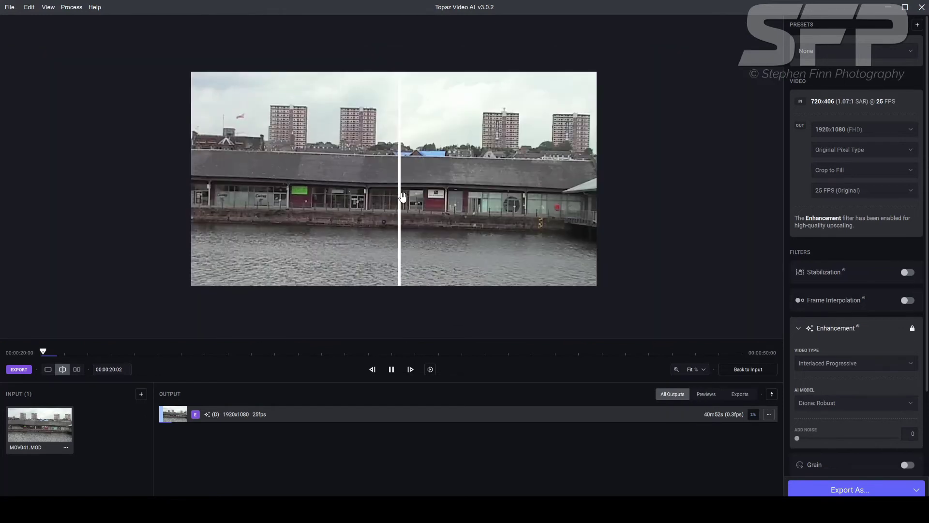
pyautogui.click(704, 370)
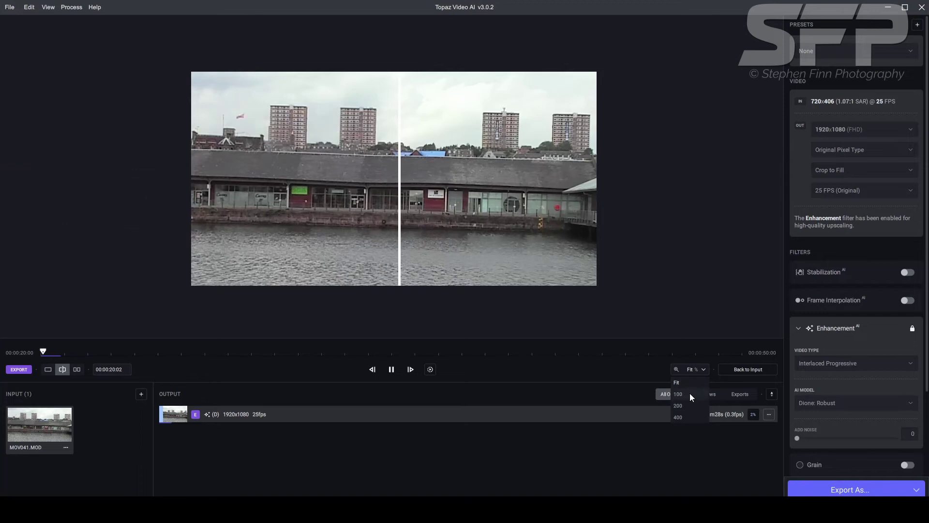
pyautogui.click(689, 393)
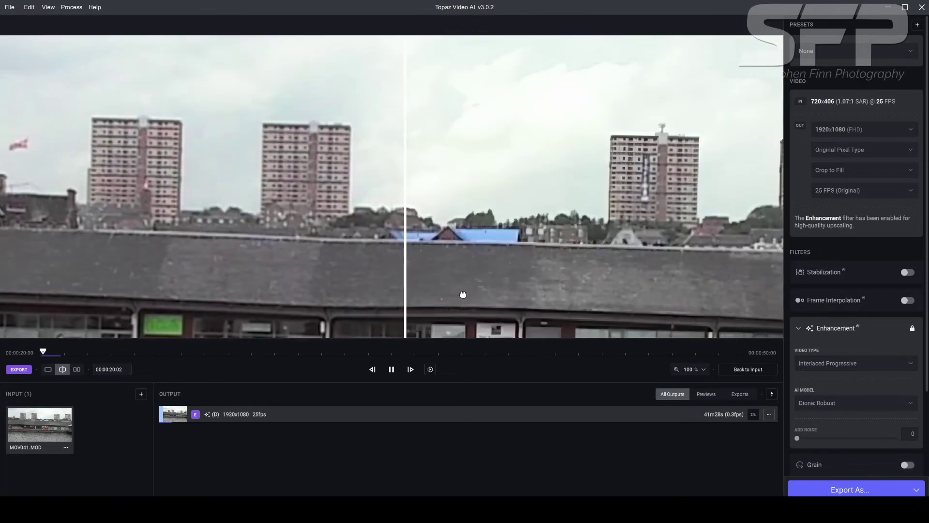
pyautogui.moveTo(405, 238); pyautogui.dragTo(113, 246)
pyautogui.moveTo(331, 298); pyautogui.dragTo(223, 184)
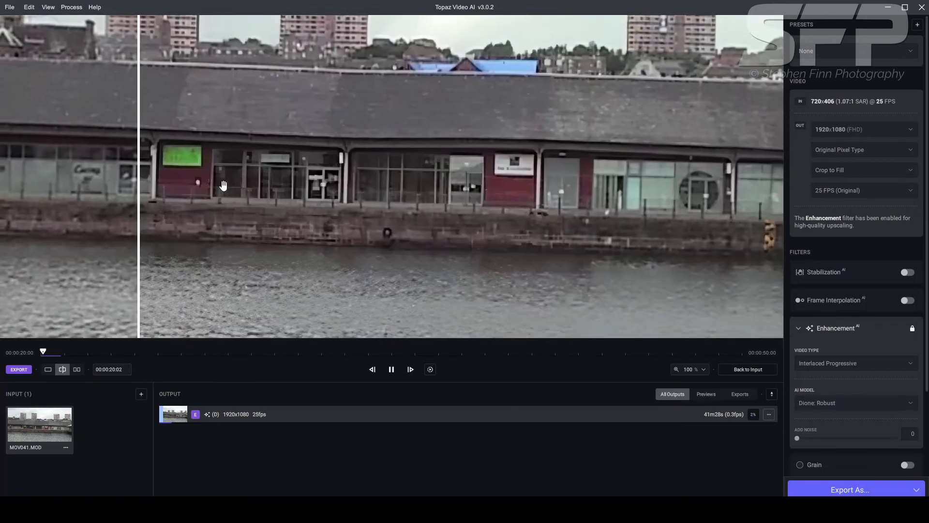
pyautogui.moveTo(148, 205); pyautogui.dragTo(463, 222)
pyautogui.moveTo(375, 105); pyautogui.dragTo(431, 322)
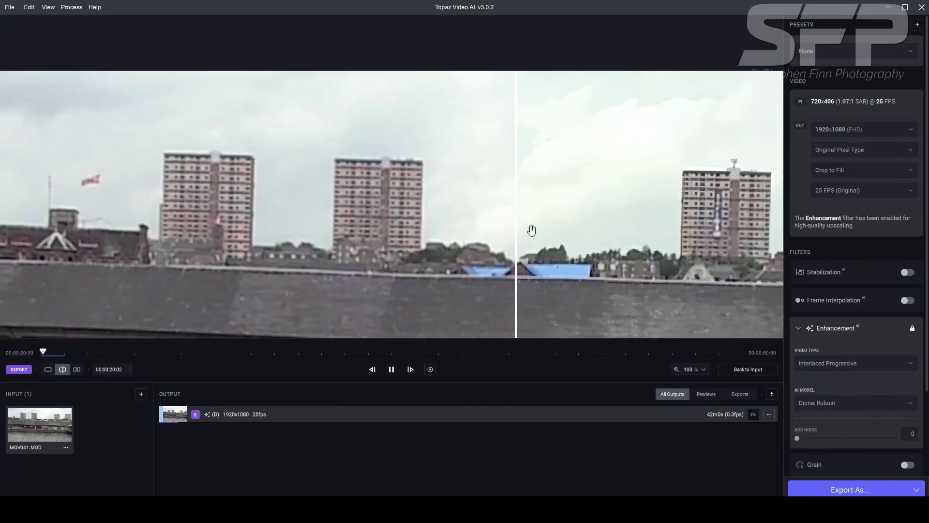
pyautogui.moveTo(515, 226); pyautogui.dragTo(314, 221)
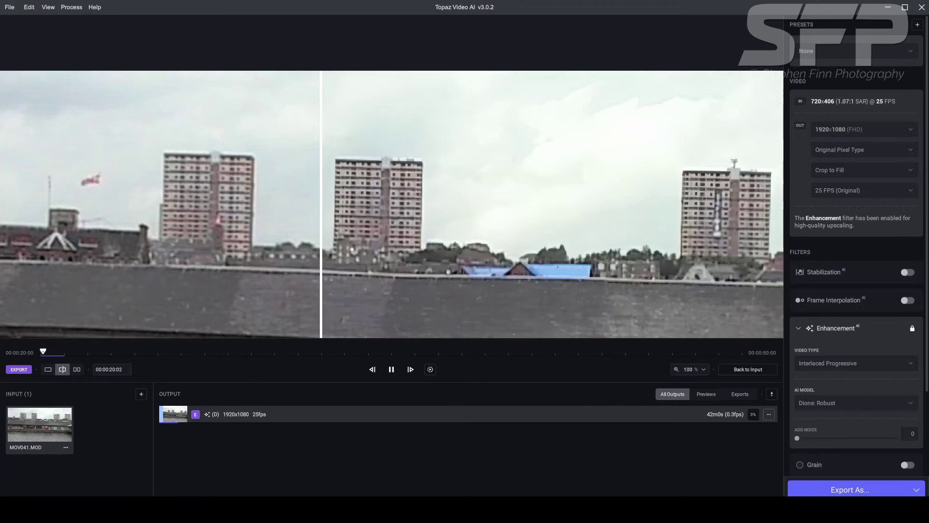
pyautogui.hotkey('ctrl', 'shift', 'Escape')
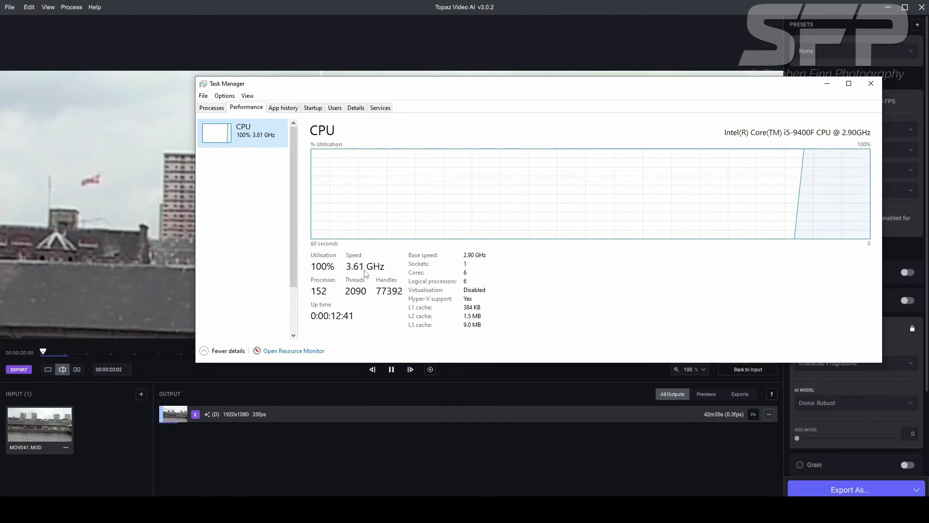
pyautogui.click(828, 85)
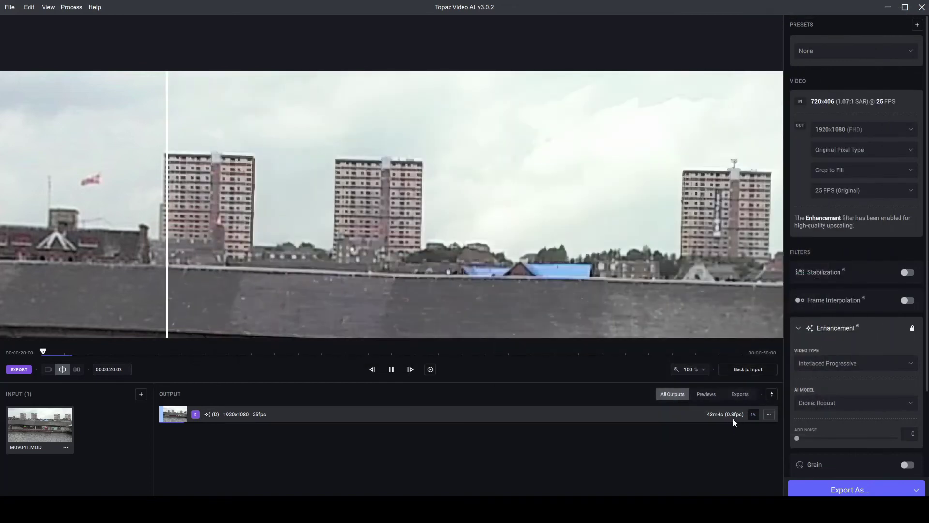